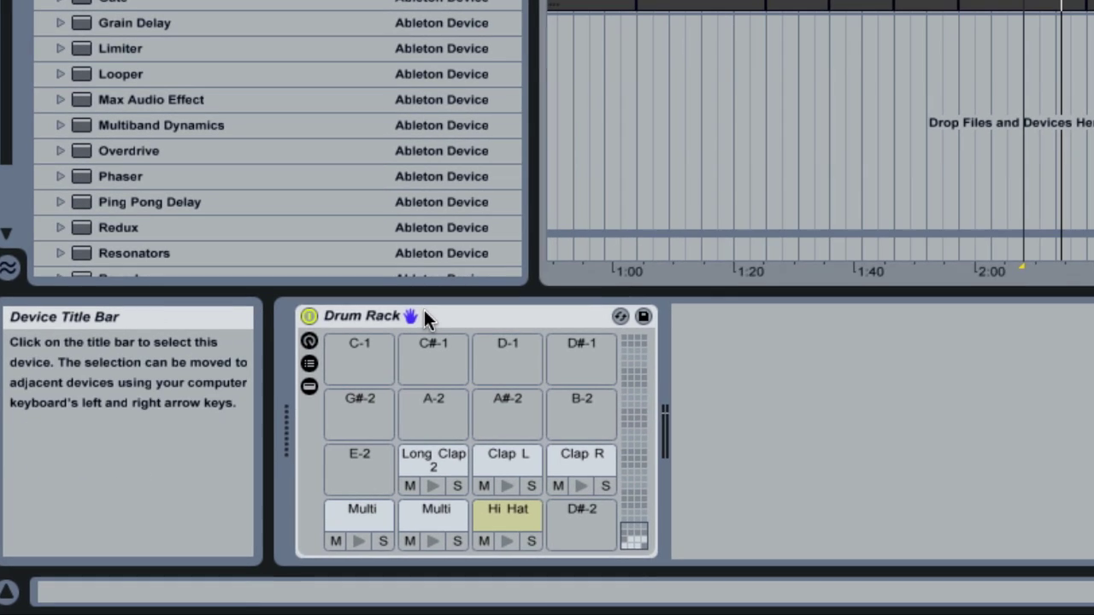
- Select the drum rack device and zoom in and back out on the pattern
click(424, 316)
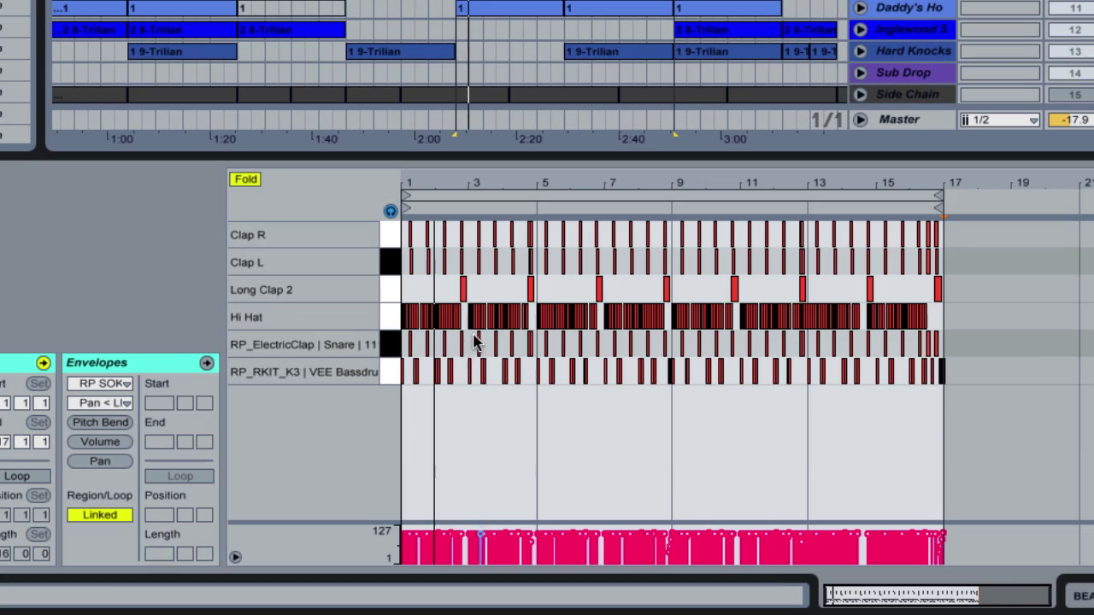
drag(420, 182, 826, 181)
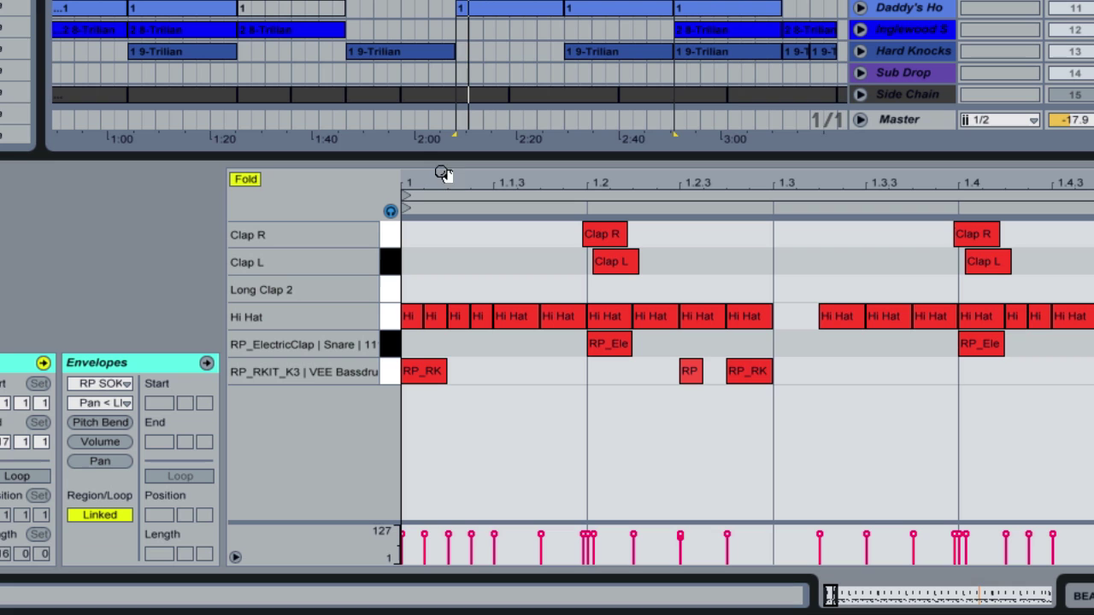
drag(444, 175, 403, 176)
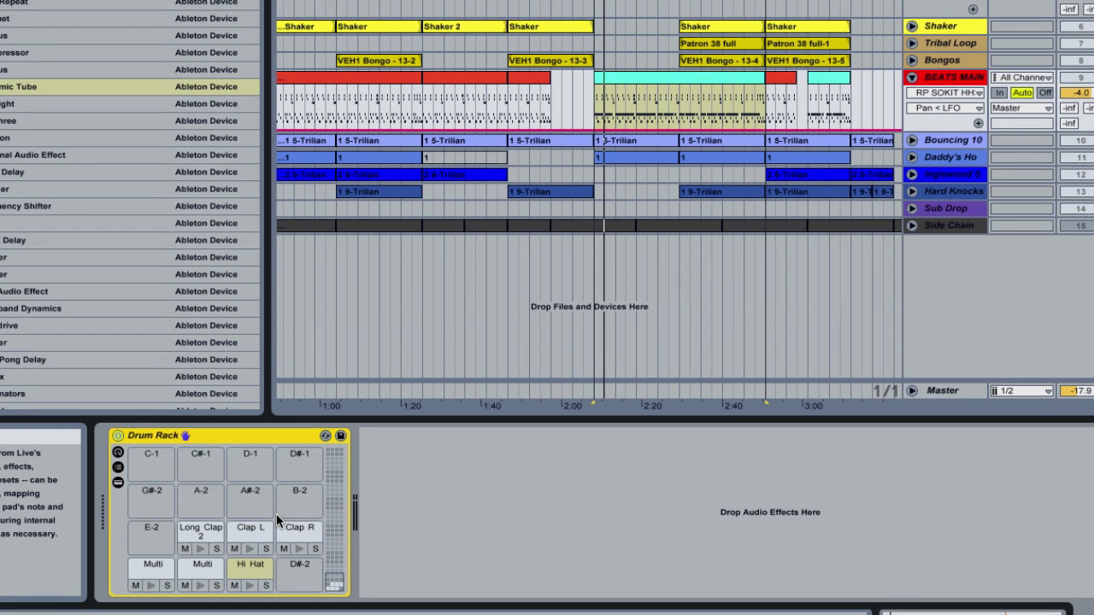
- Show the Hi Hat pad's chain with its RP_SOKIT_HH3 Simpler and EQ Eight
click(249, 574)
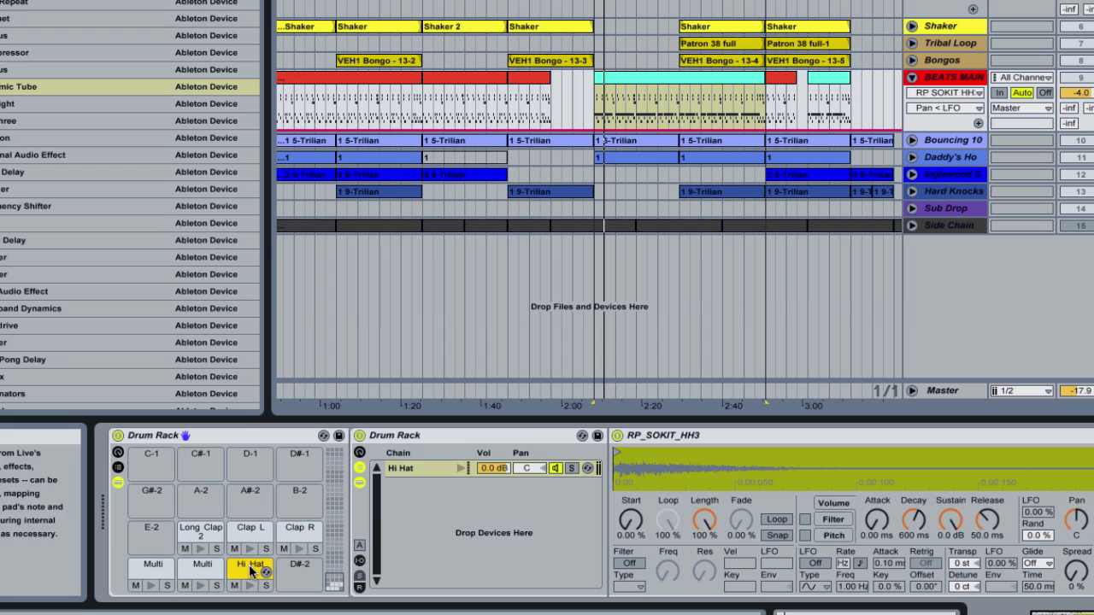
drag(501, 525, 653, 554)
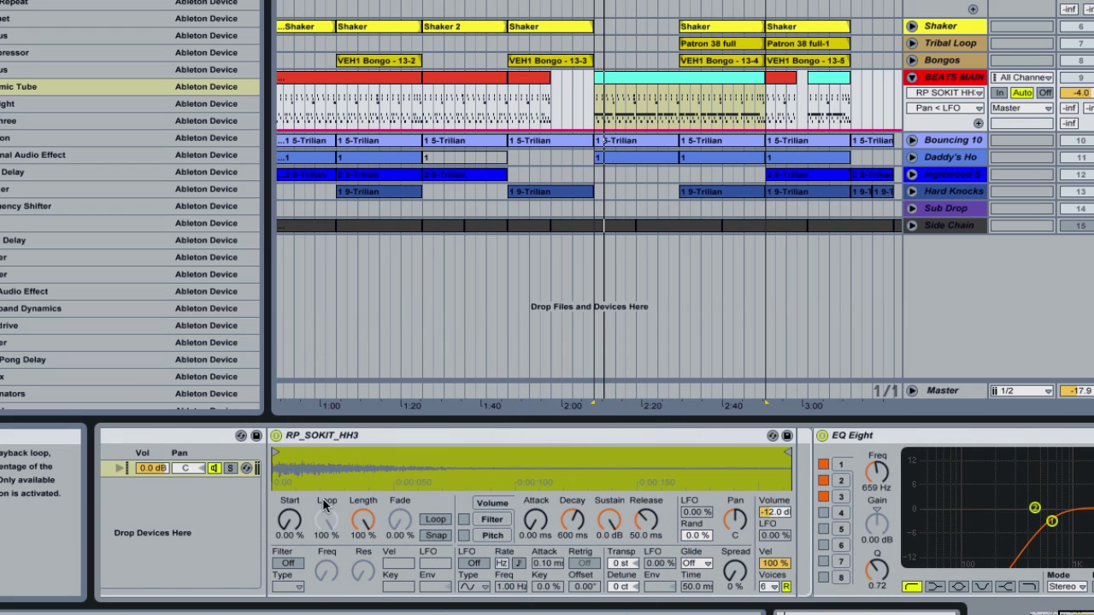
scroll(322, 500, left, 3)
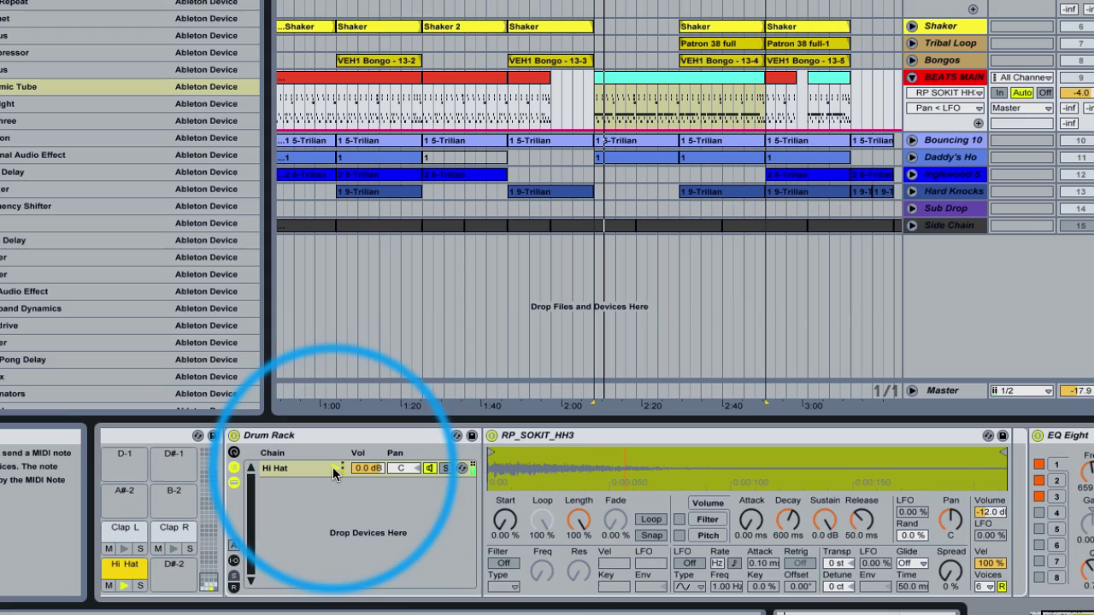
scroll(487, 517, right, 3)
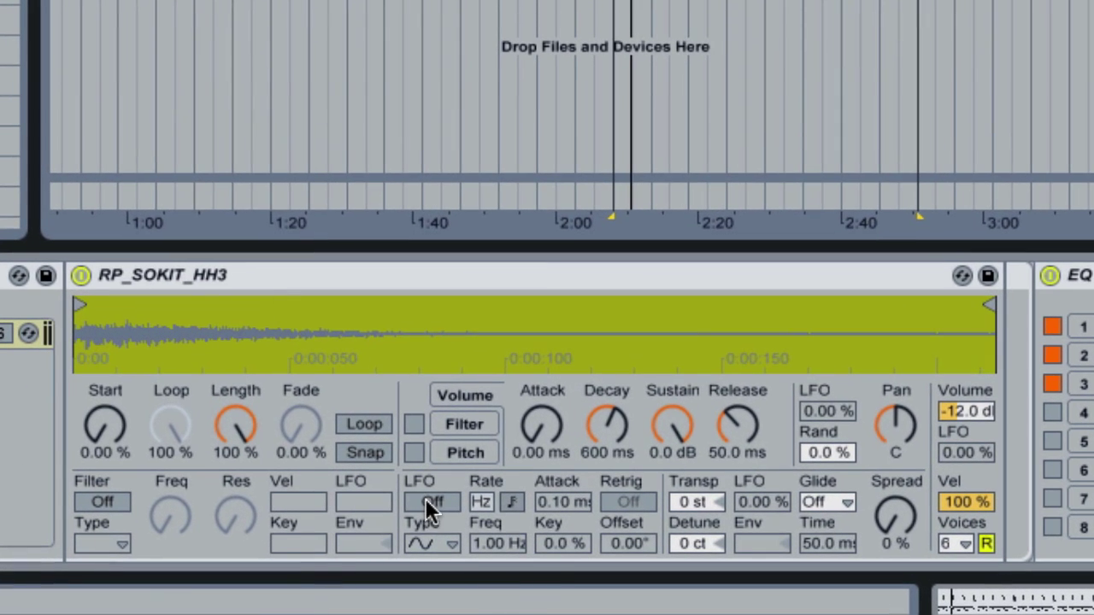
- Switch the hi-hat Simpler's LFO on, set to a sine wave at 0.80 Hz
click(425, 502)
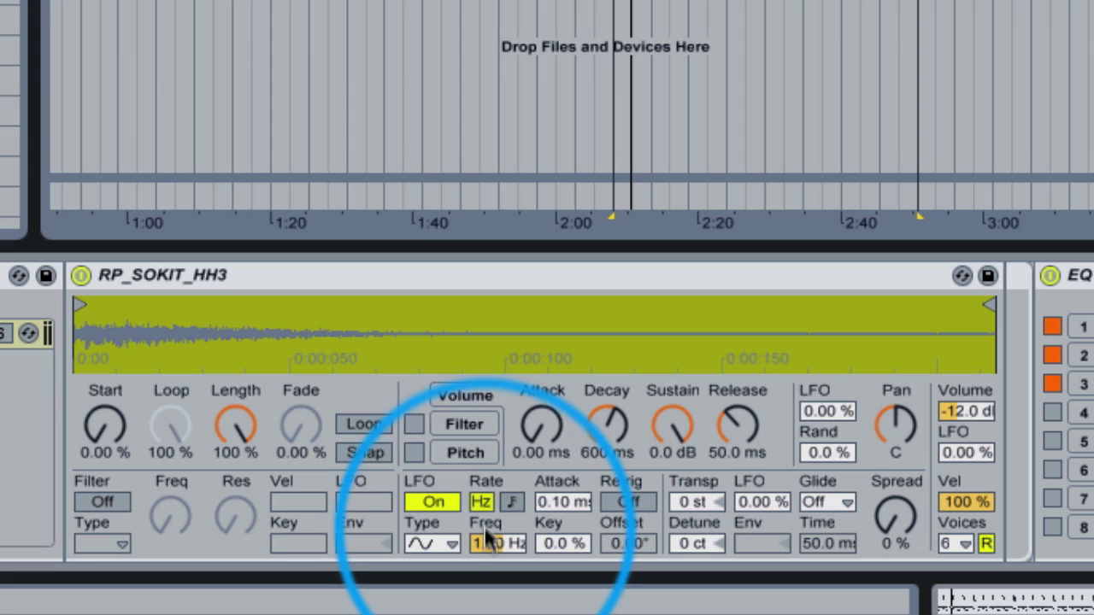
drag(488, 543, 488, 564)
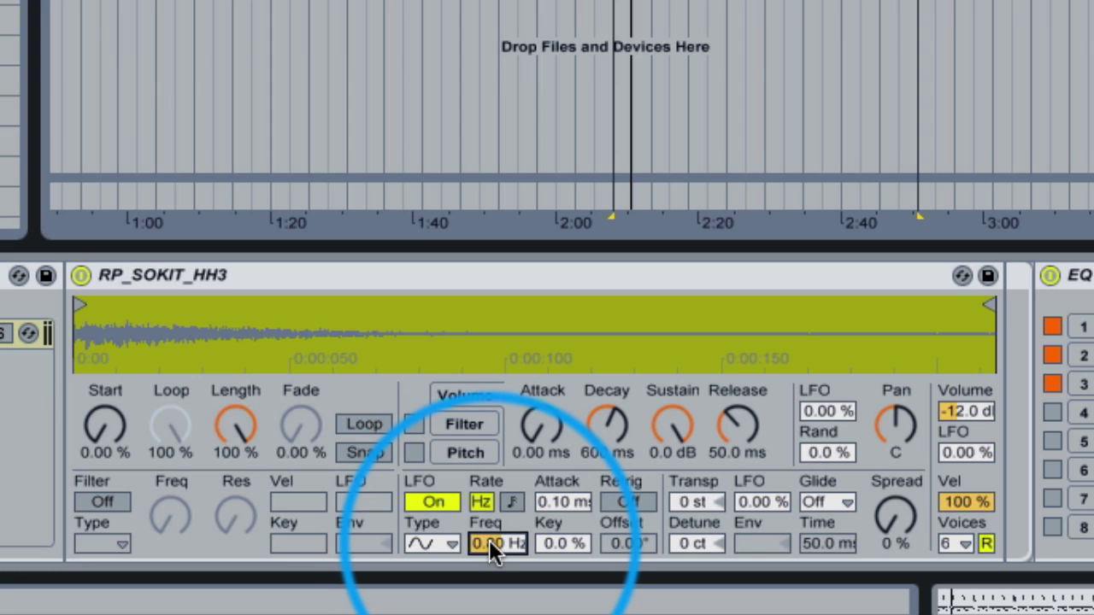
click(426, 545)
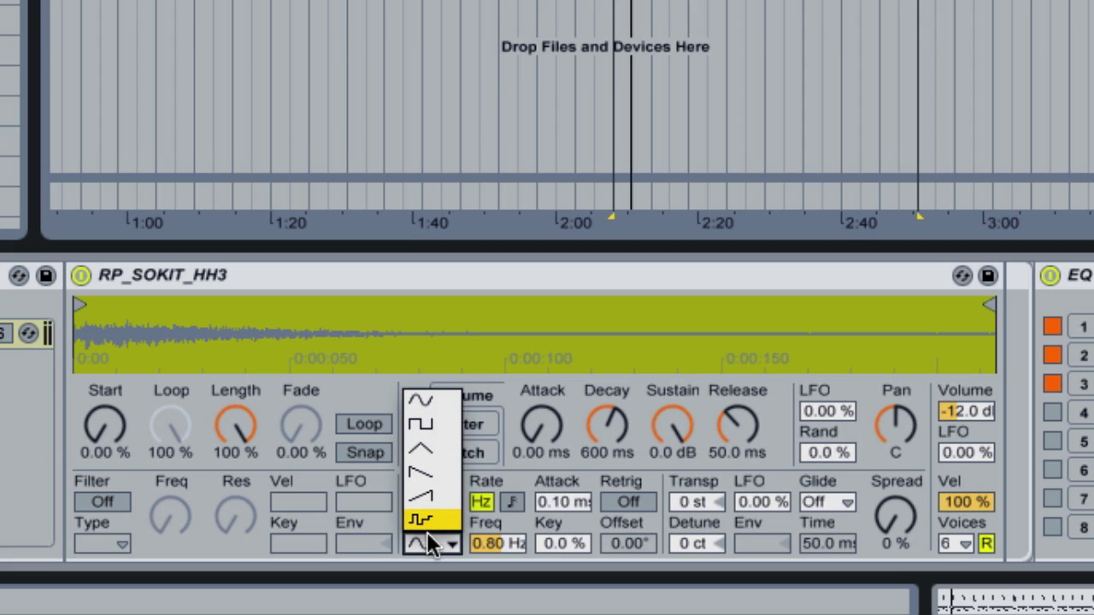
click(422, 396)
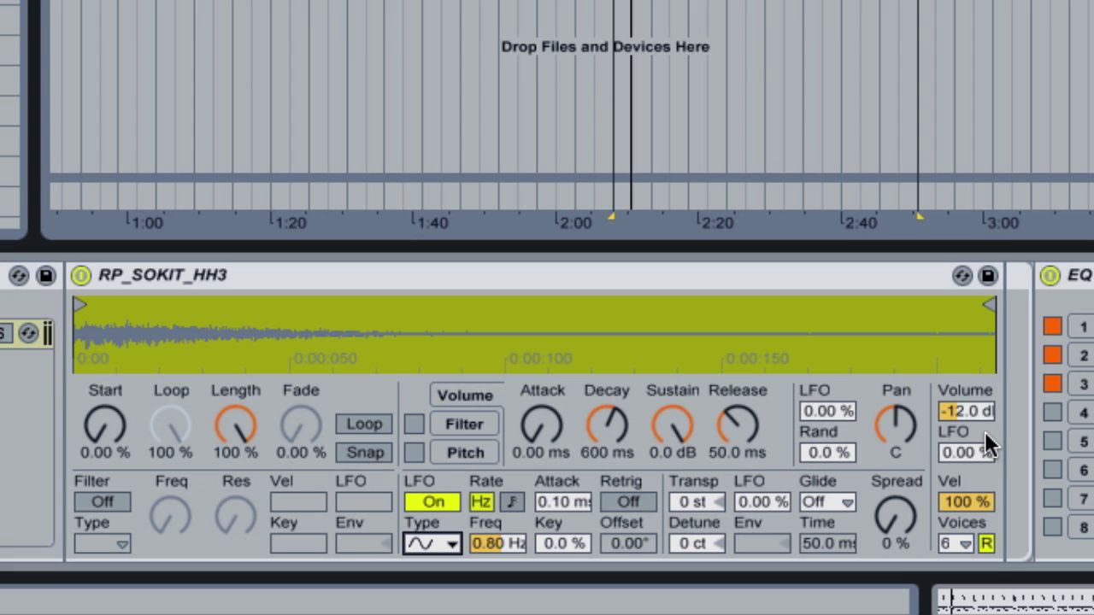
- Set the LFO amounts to 34.4% volume, 24.2% pan and 7.06% pitch
drag(966, 450, 965, 435)
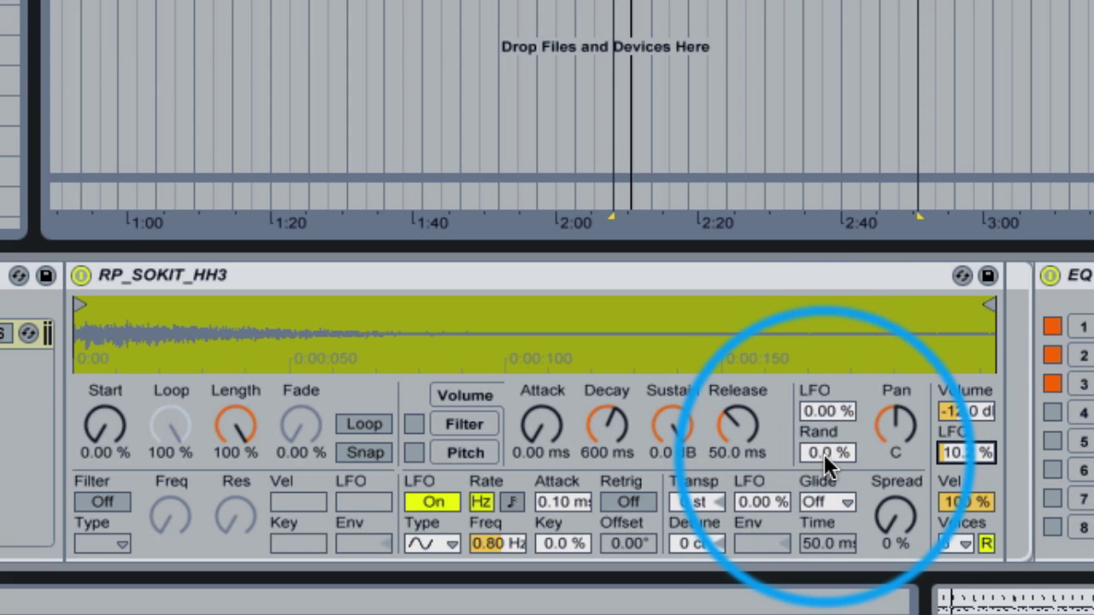
click(822, 410)
drag(822, 410, 822, 369)
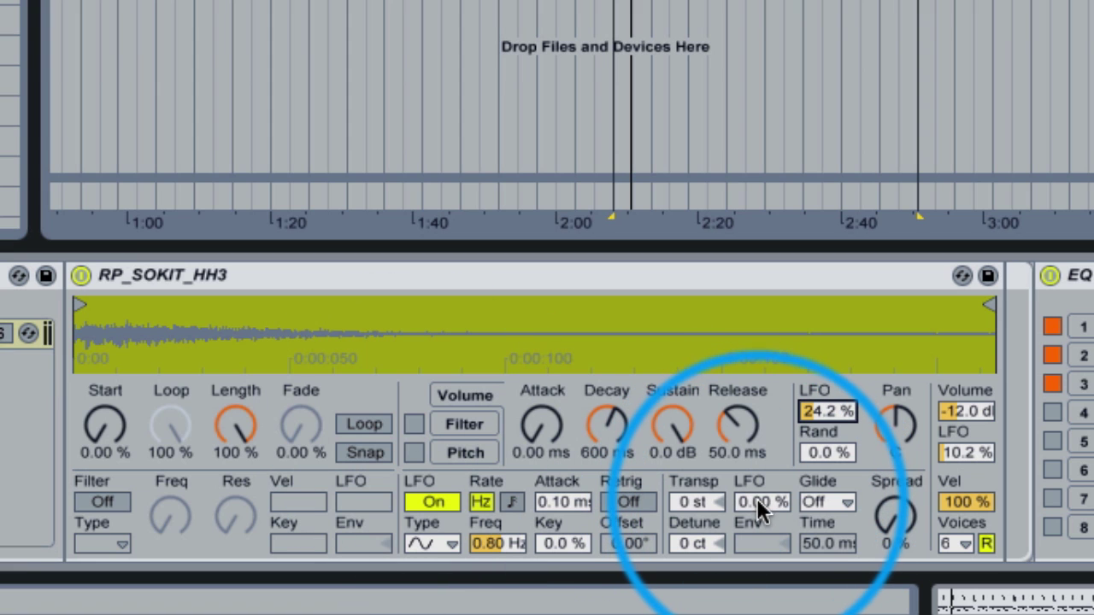
drag(763, 500, 763, 484)
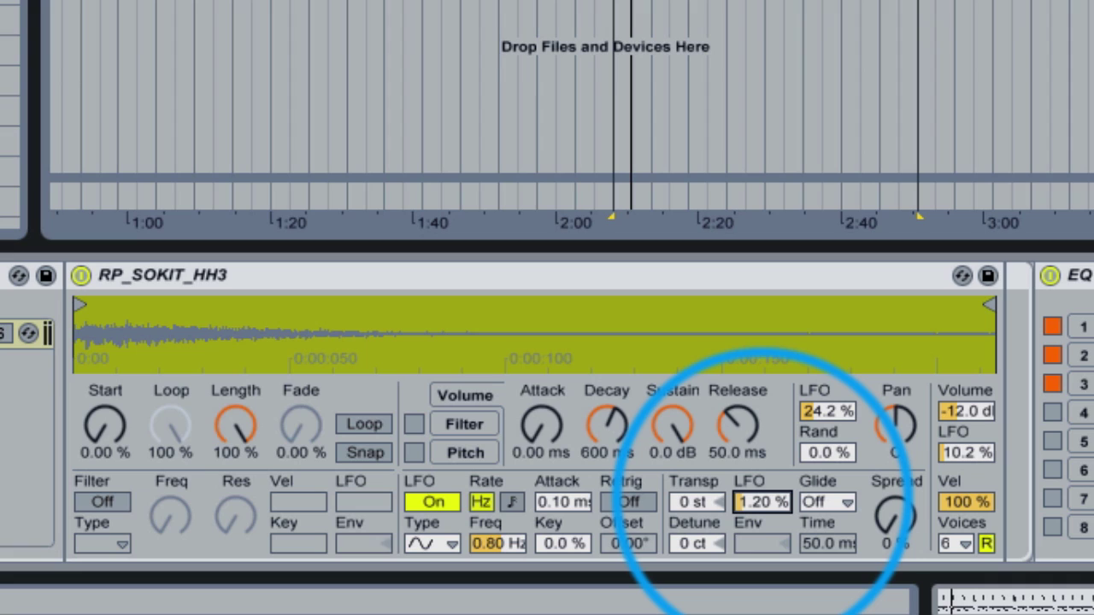
drag(763, 484, 763, 436)
drag(956, 451, 957, 374)
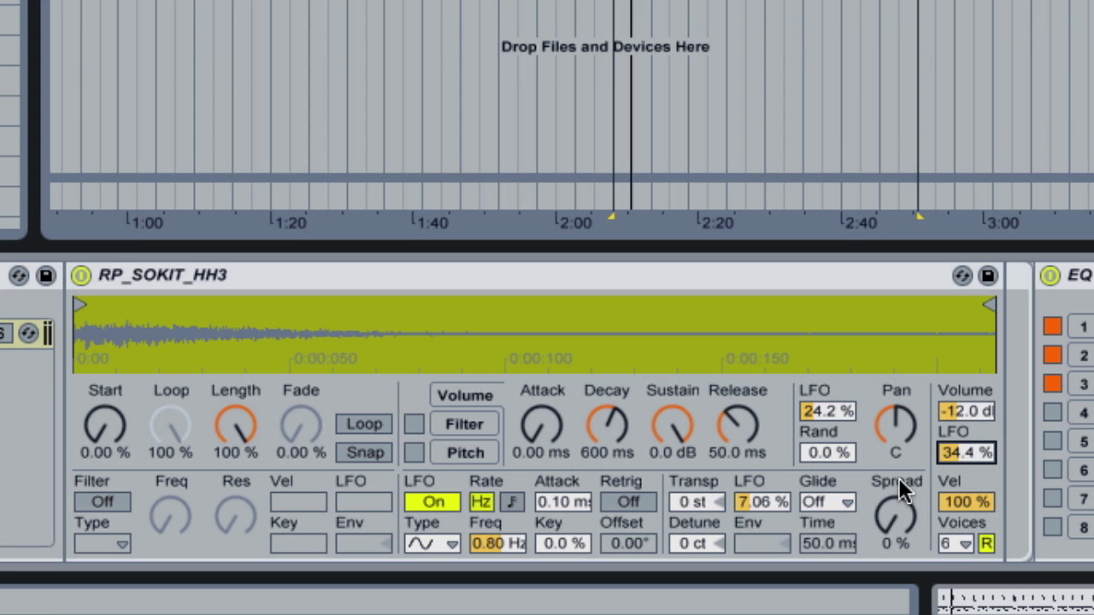
- Solo the Hi Hat pad and adjust LFO amounts to 46.1% volume, 27.3% pan, 14.1% pitch
scroll(547, 410, left, 10)
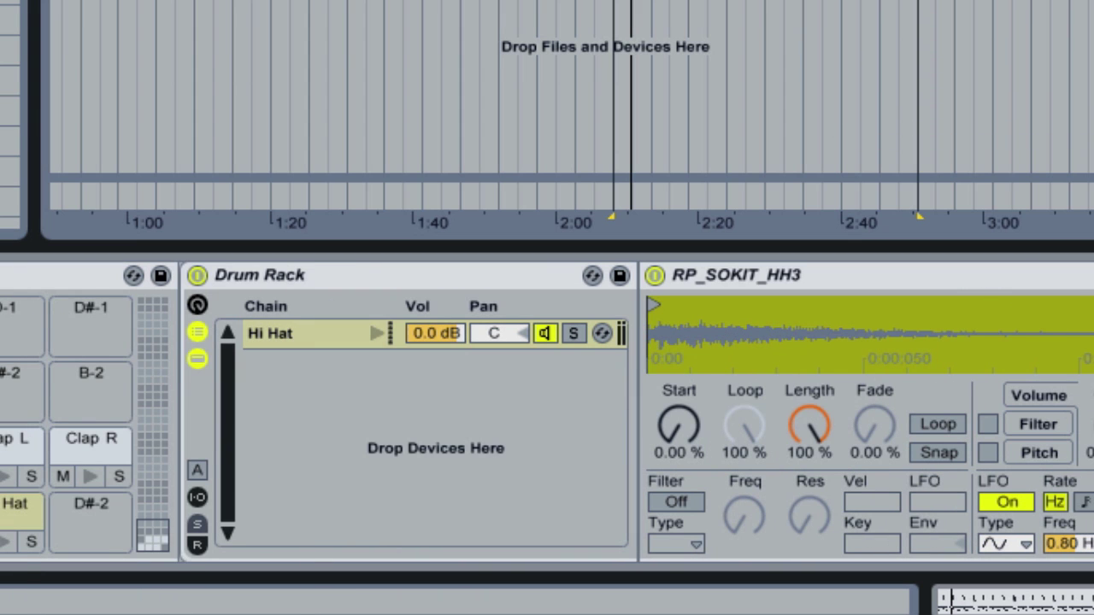
click(31, 544)
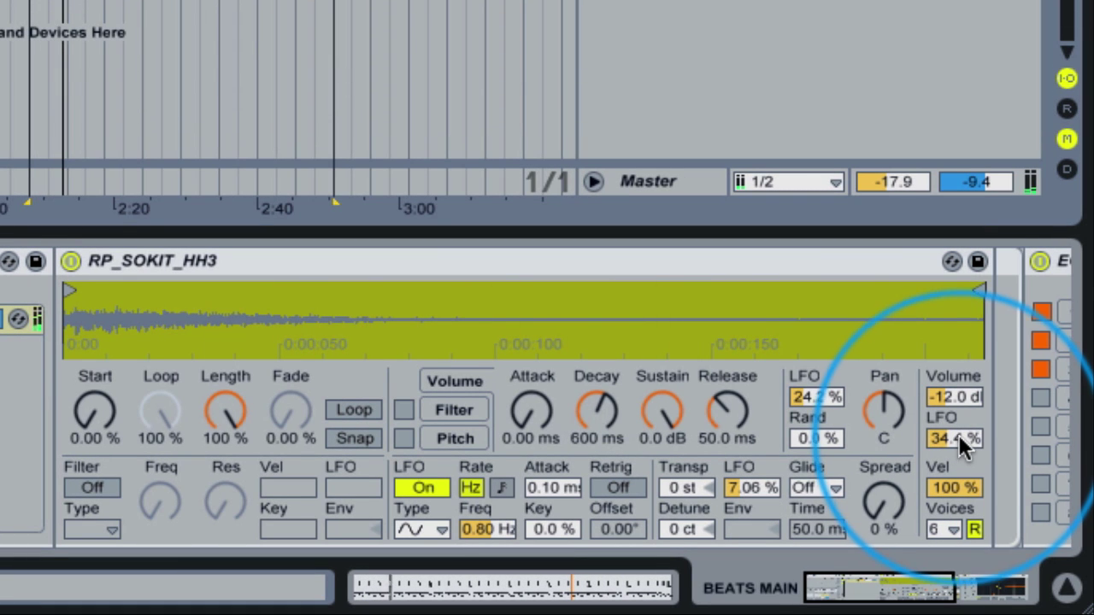
drag(958, 434, 958, 403)
drag(833, 398, 833, 372)
mouse_move(756, 489)
mouse_down()
mouse_move(756, 462)
mouse_move(756, 481)
mouse_up()
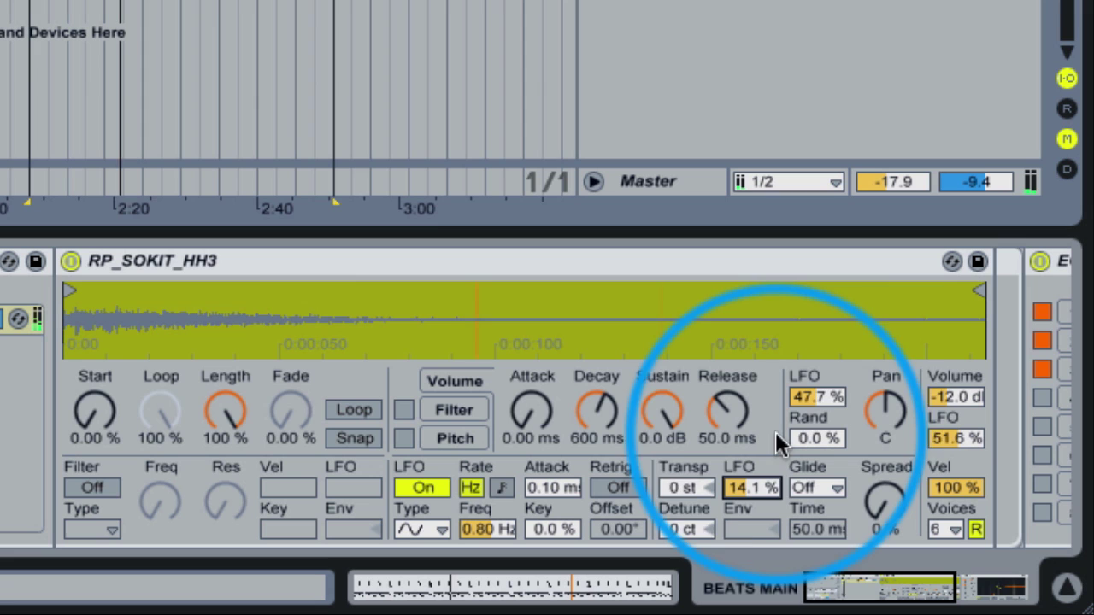
drag(803, 400, 803, 407)
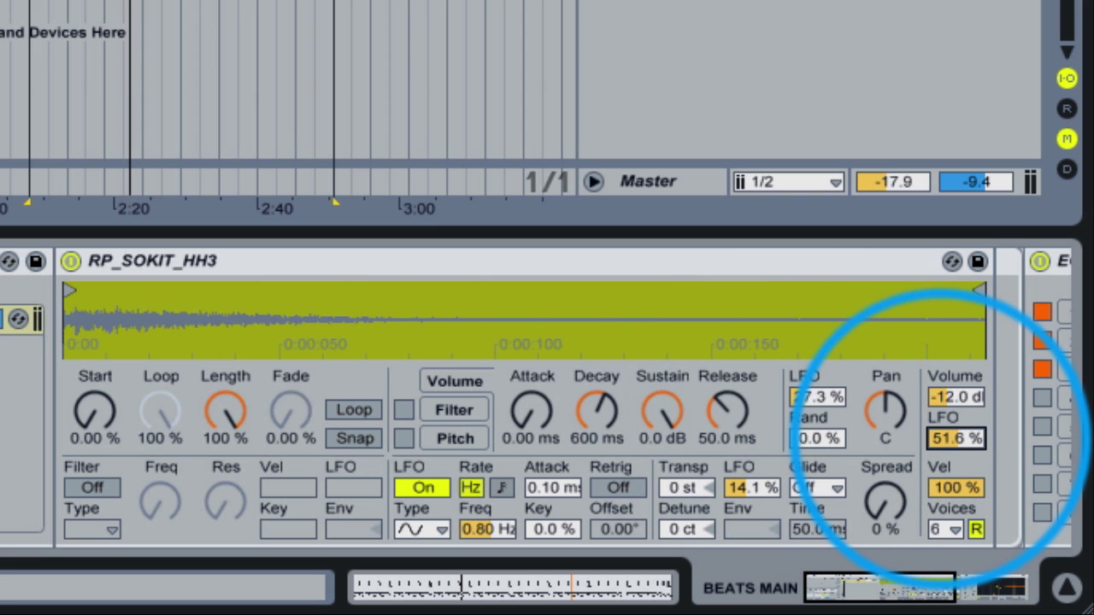
drag(944, 437, 944, 444)
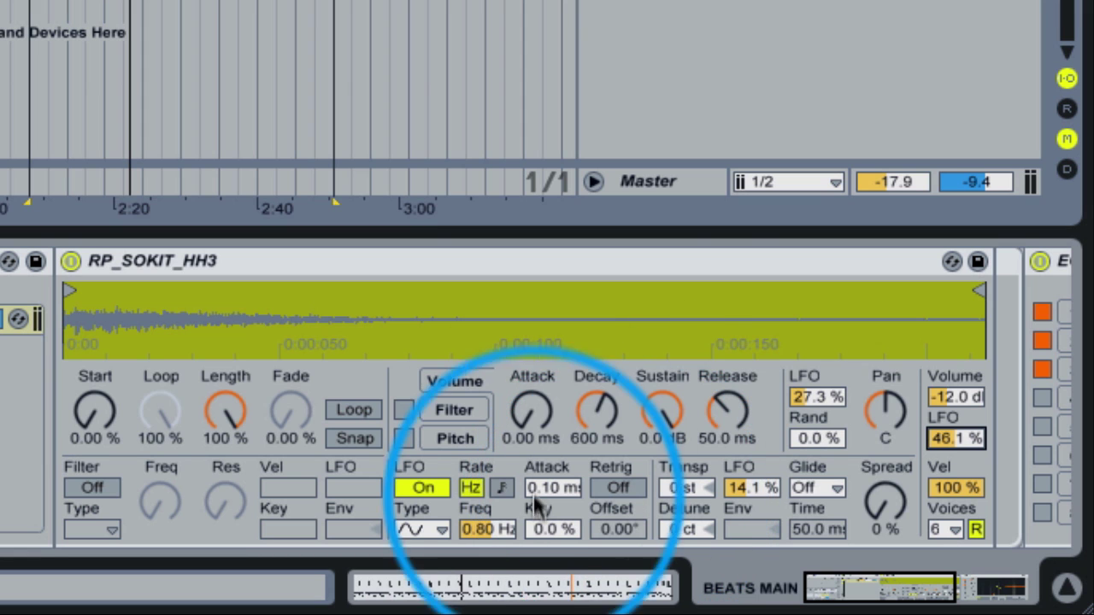
click(627, 488)
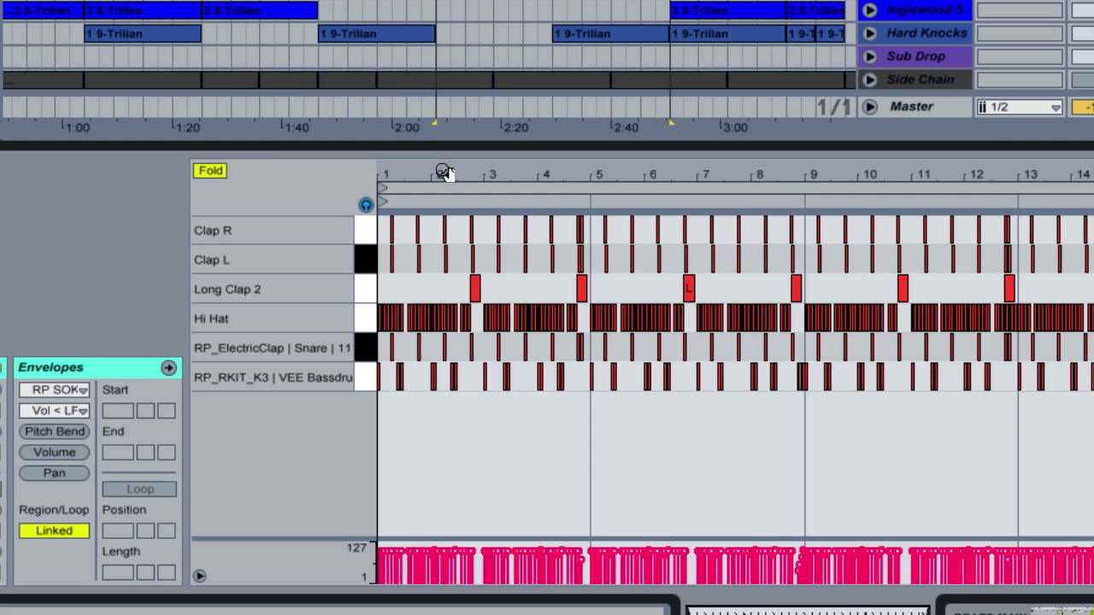
drag(444, 171, 444, 244)
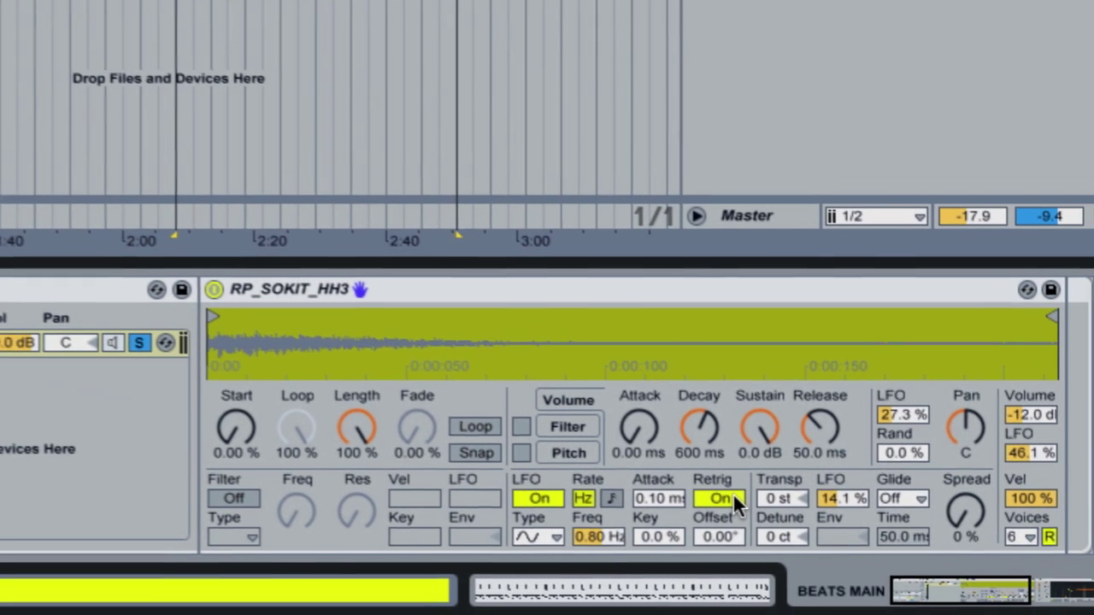
click(731, 497)
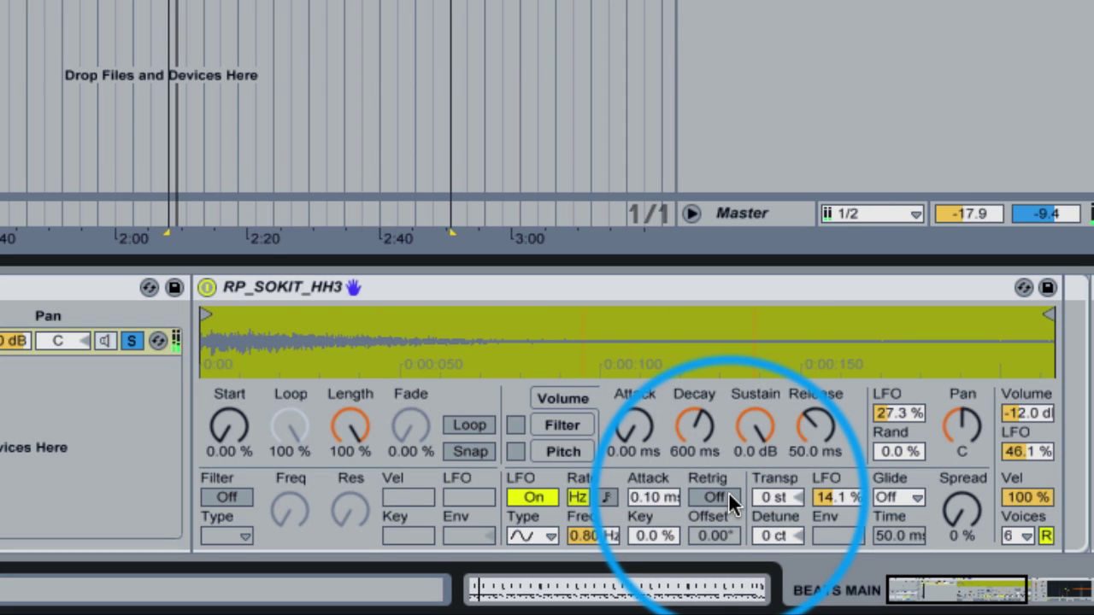
- Lower the volume and pan LFO amounts to 25.8%, then toggle the LFO off and on
drag(1034, 464, 1034, 499)
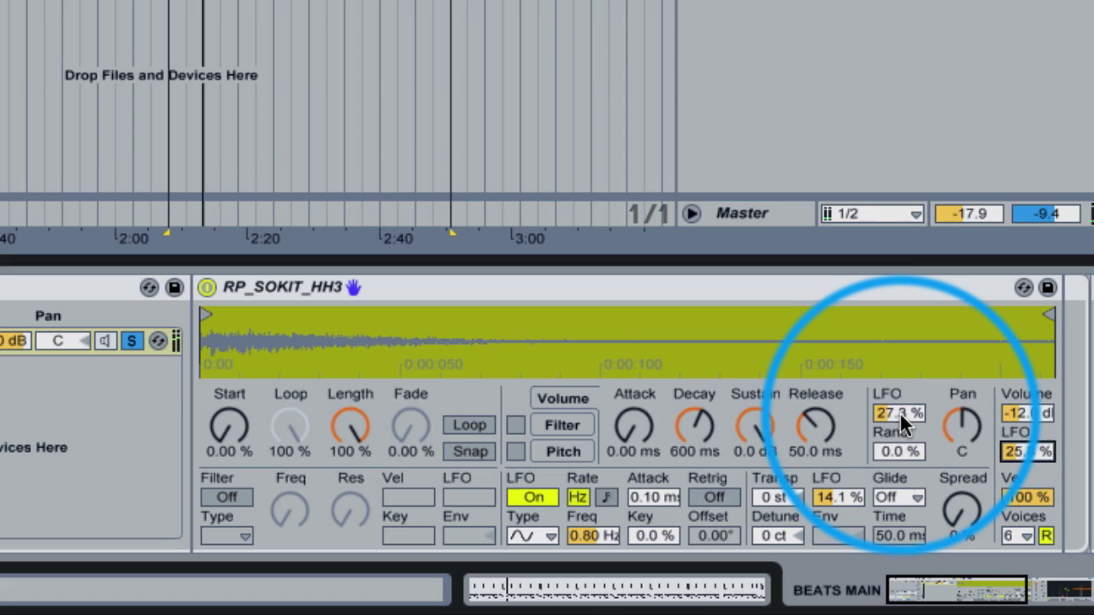
drag(897, 414, 844, 499)
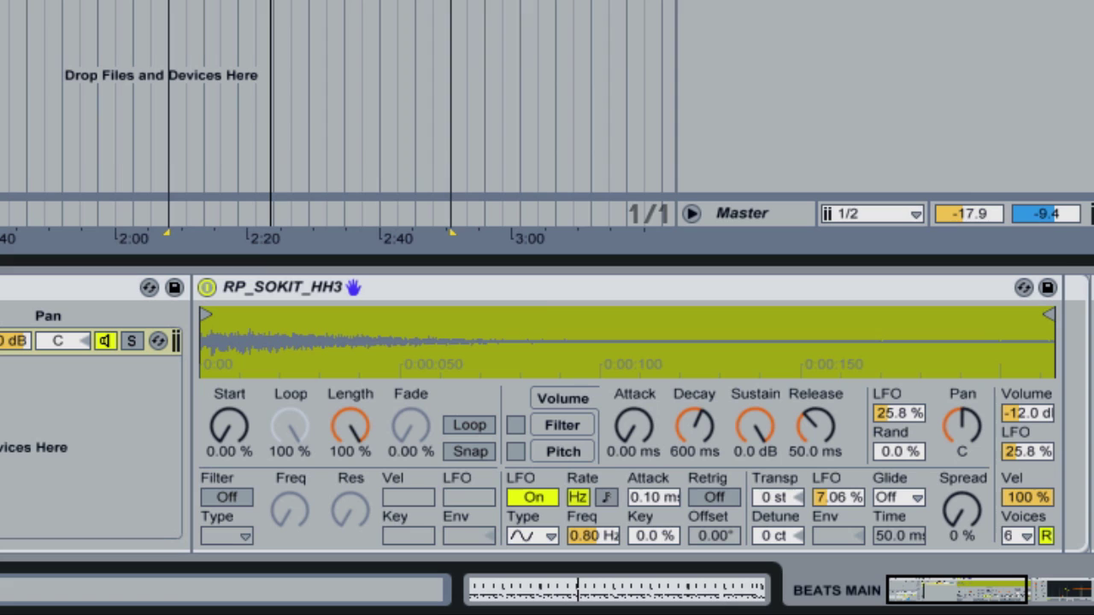
click(536, 499)
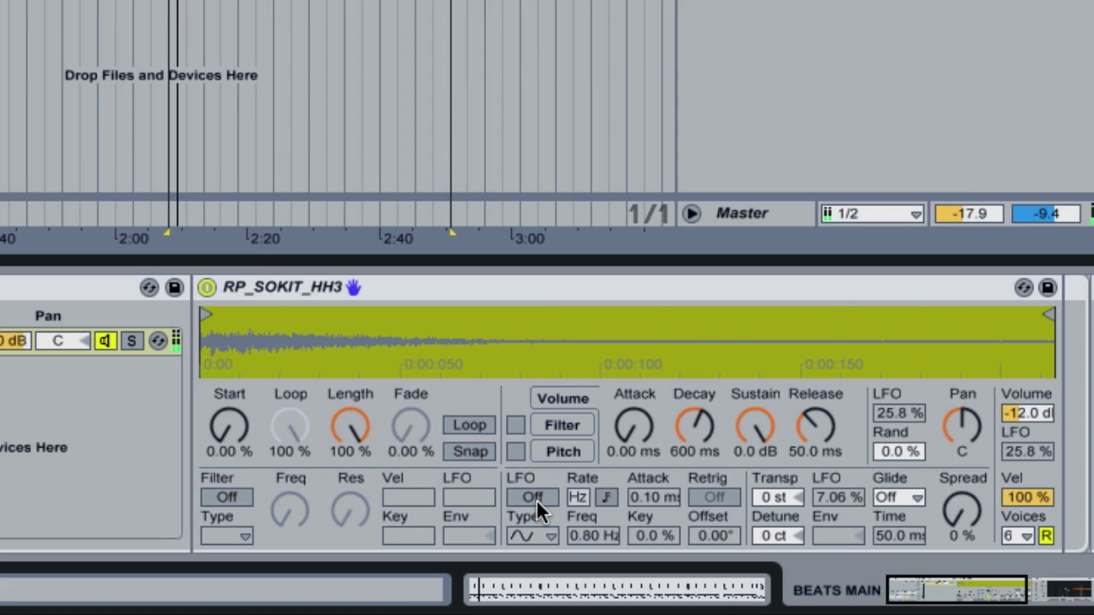
click(536, 499)
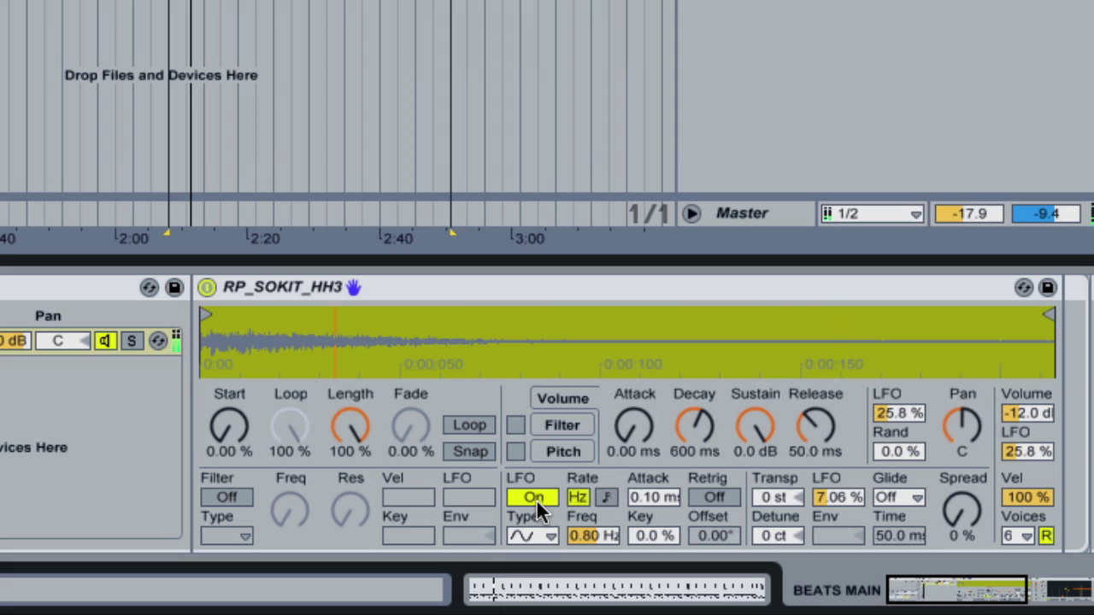